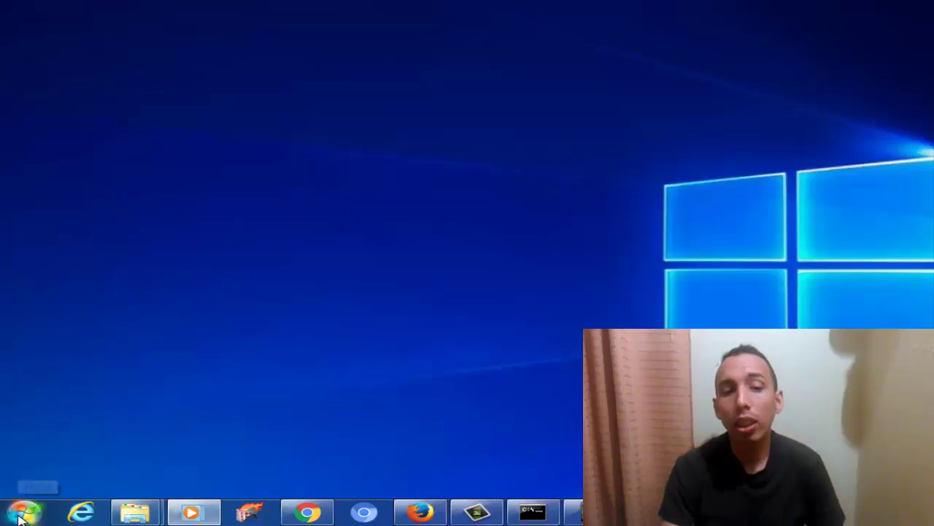
# Open cmd as administrator and enter the system file check command sfc /scannow.
pyautogui.click(20, 515)
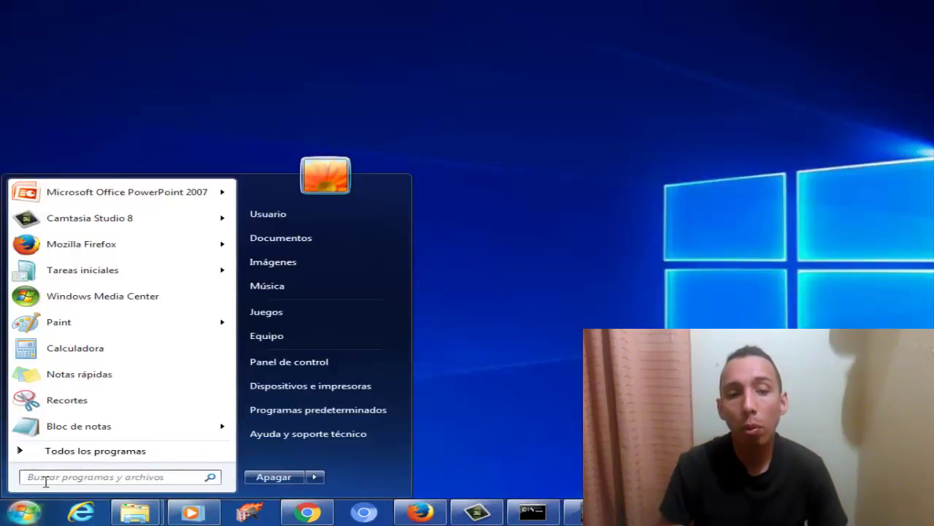
pyautogui.write('c')
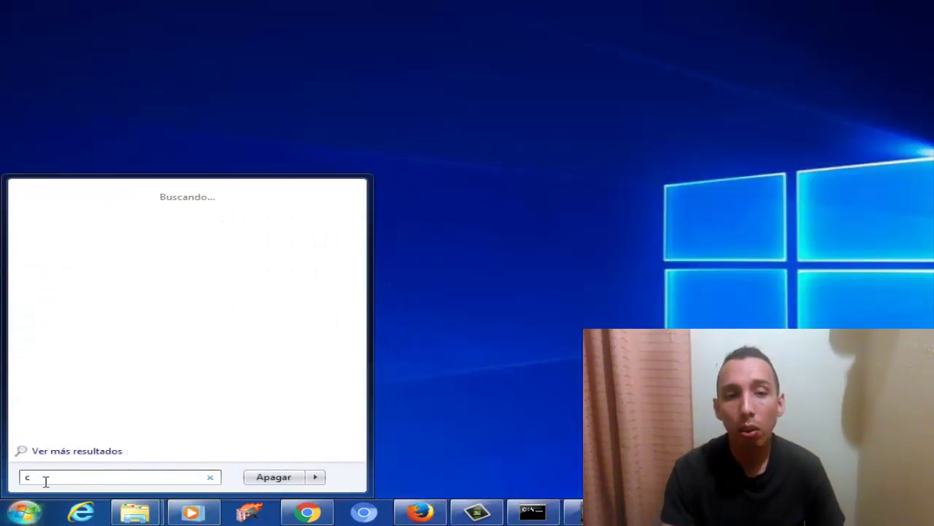
pyautogui.write('md')
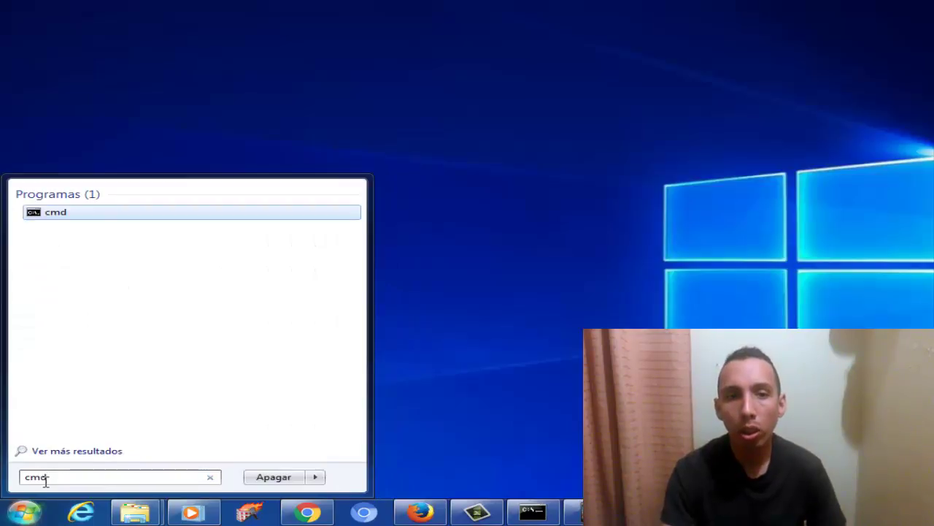
pyautogui.rightClick(52, 217)
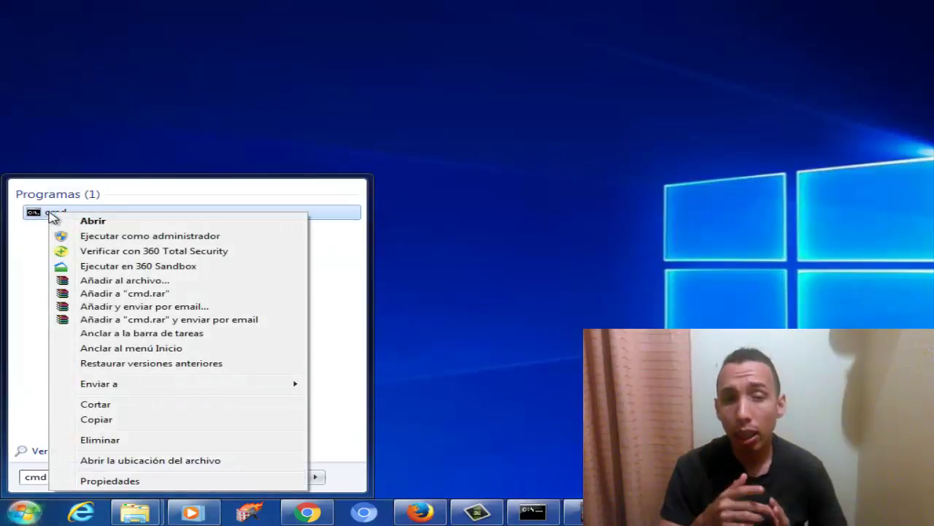
pyautogui.click(140, 237)
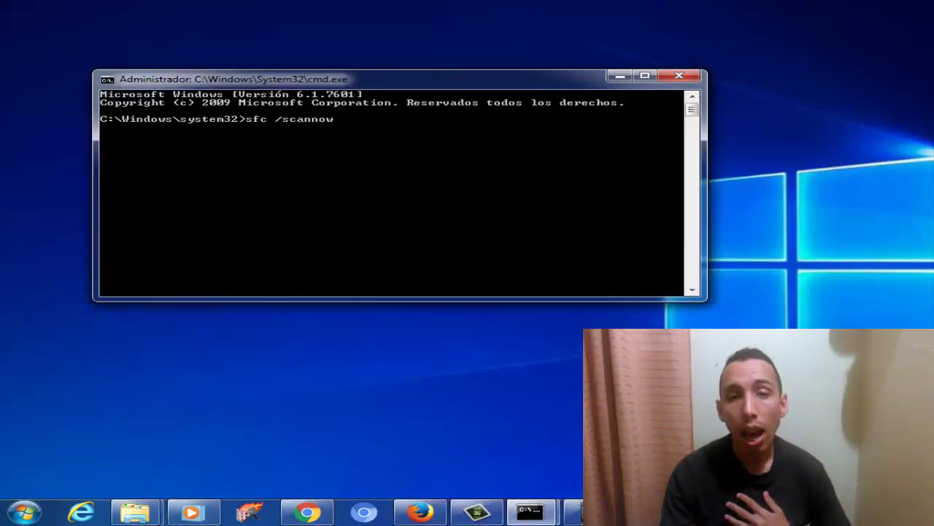
pyautogui.rightClick(788, 231)
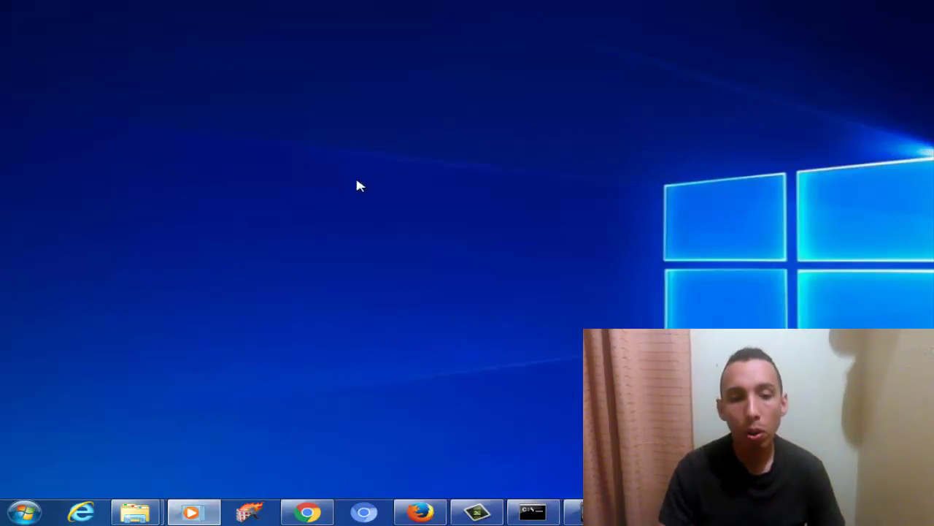
# Search for "administrador de dispositivos" and open the Device Manager.
pyautogui.click(13, 517)
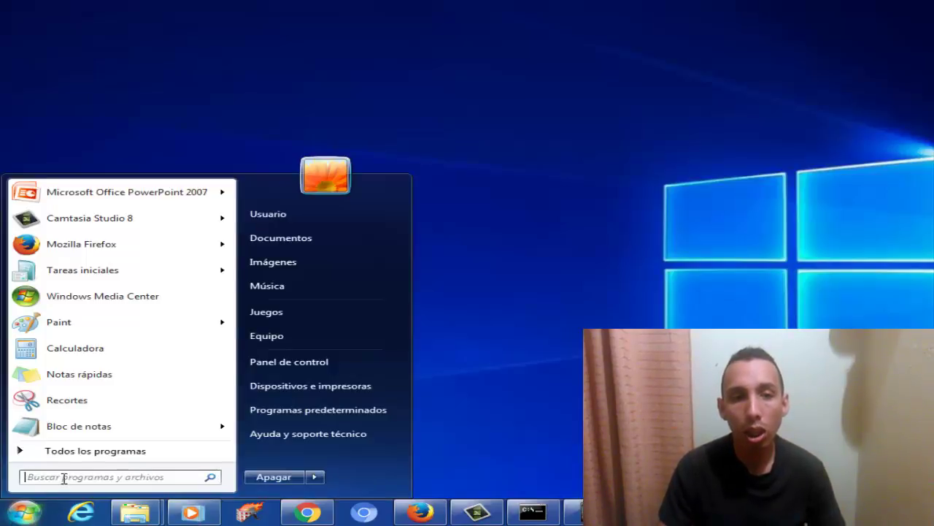
pyautogui.write('ad')
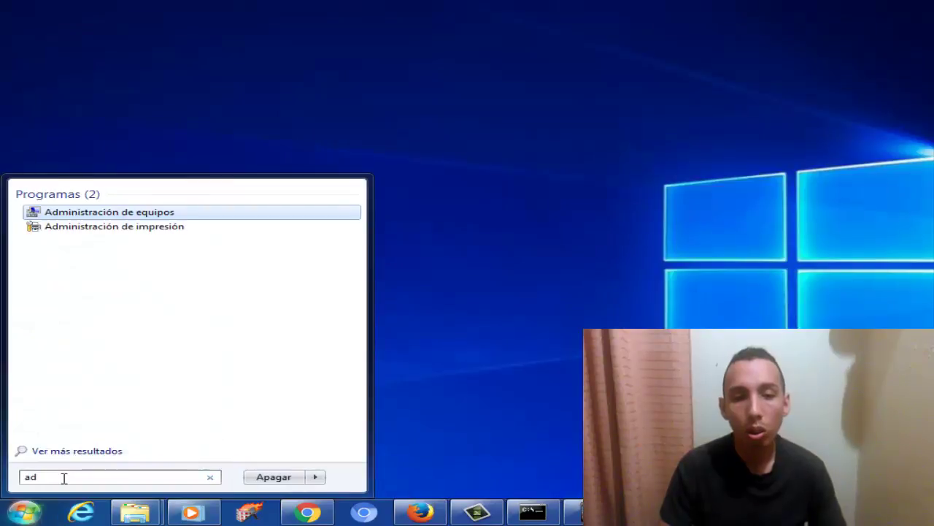
pyautogui.write('ministrado')
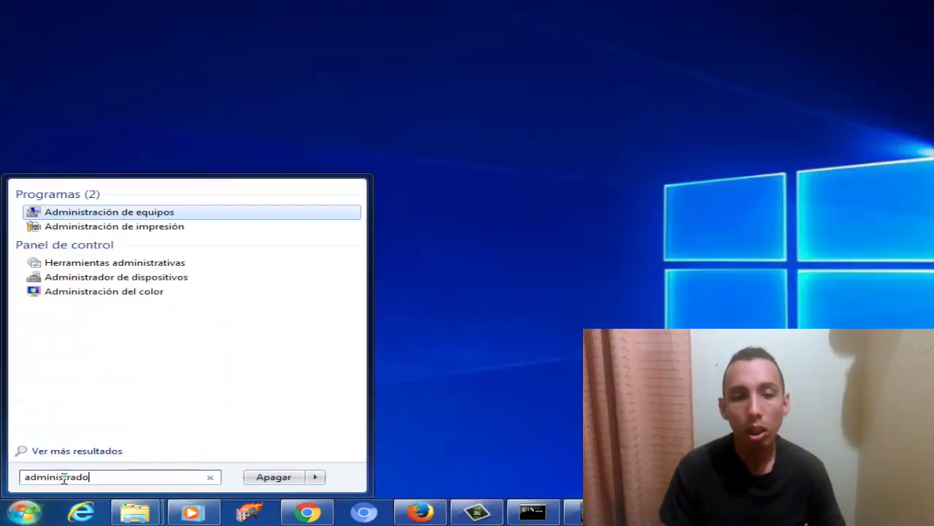
pyautogui.write('r de ')
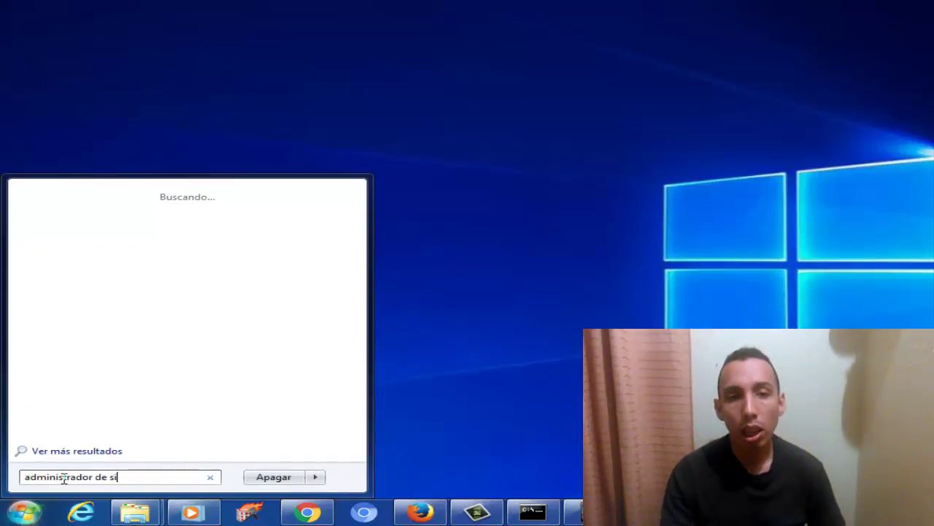
pyautogui.write('d')
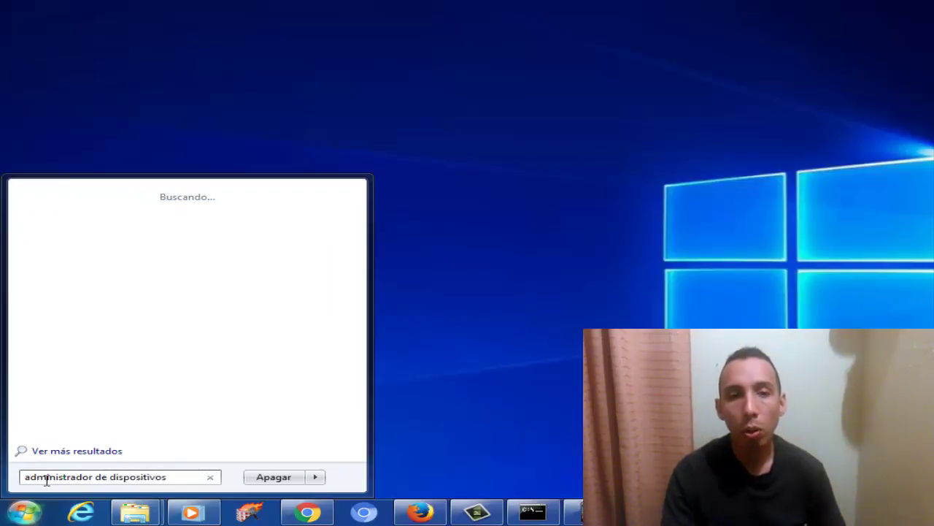
pyautogui.click(105, 216)
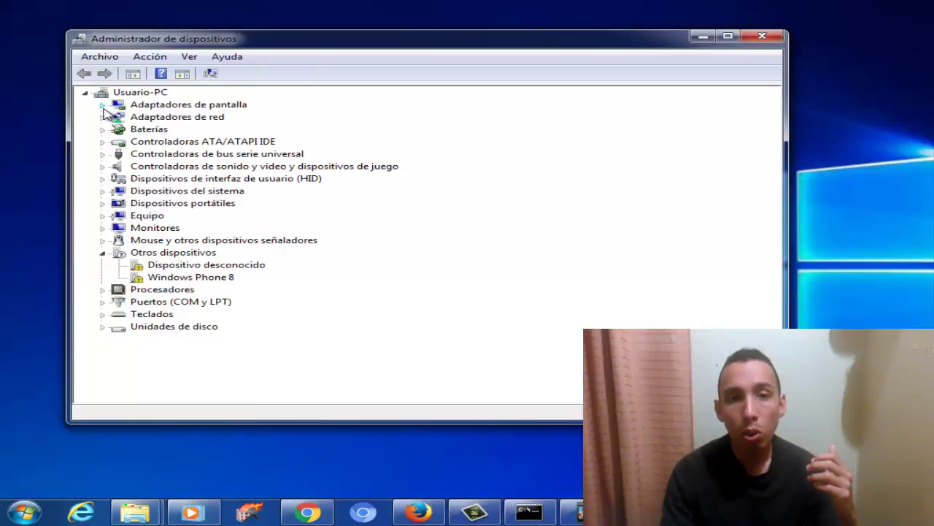
# Start an automatic search for updated driver software for the Intel(R) HD Graphics display adapter.
pyautogui.click(103, 106)
pyautogui.click(168, 119)
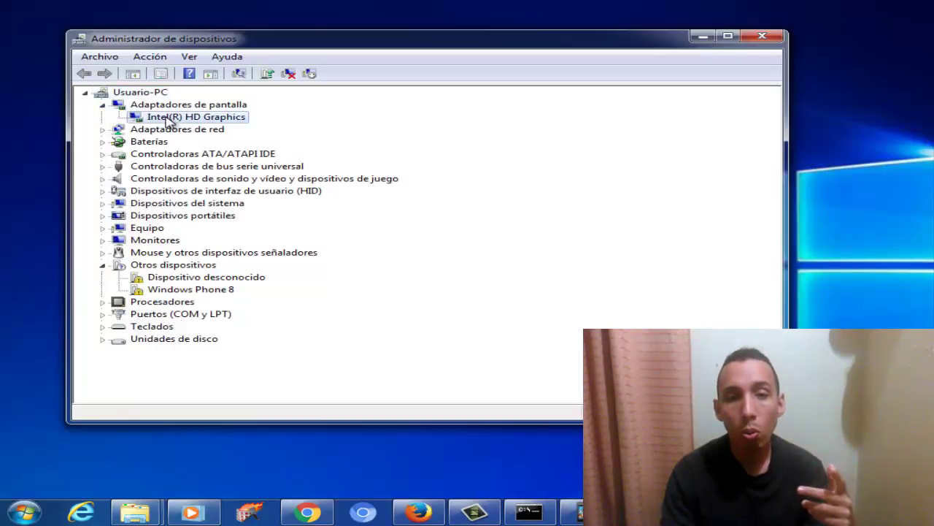
pyautogui.rightClick(168, 120)
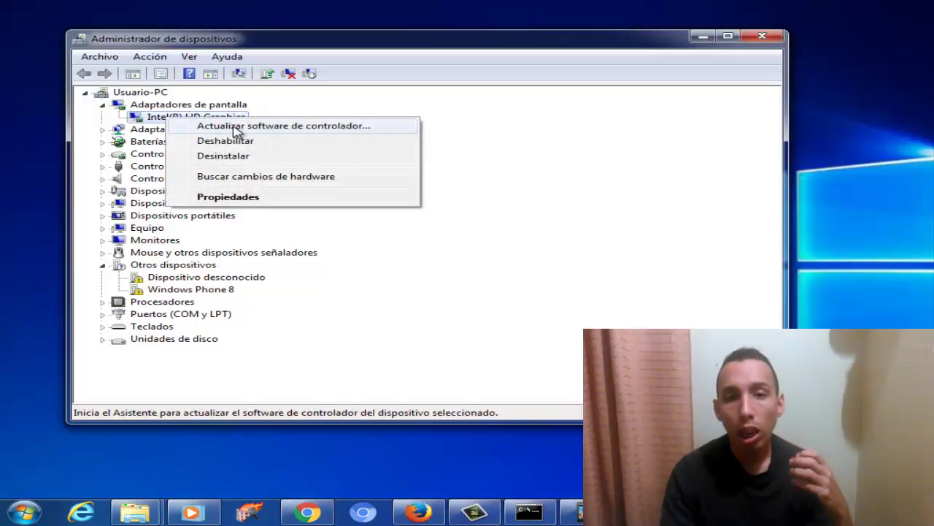
pyautogui.click(324, 128)
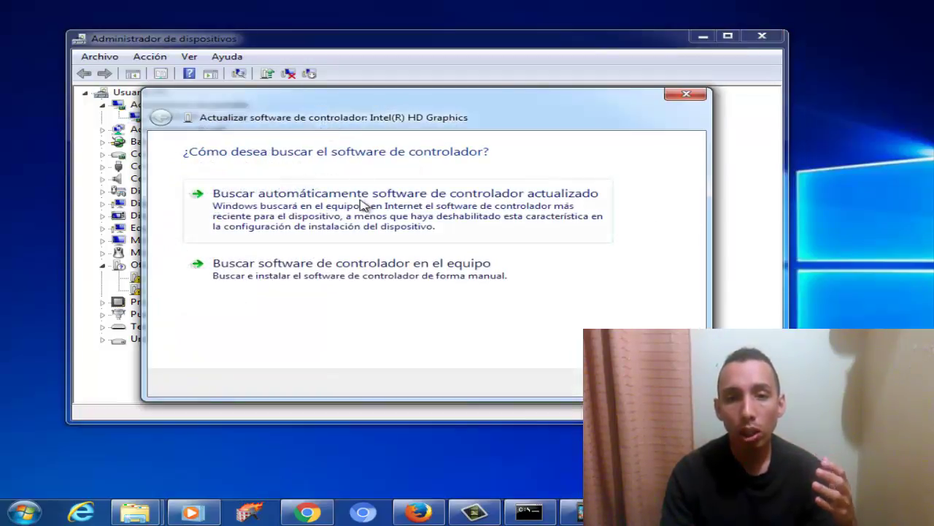
pyautogui.click(361, 208)
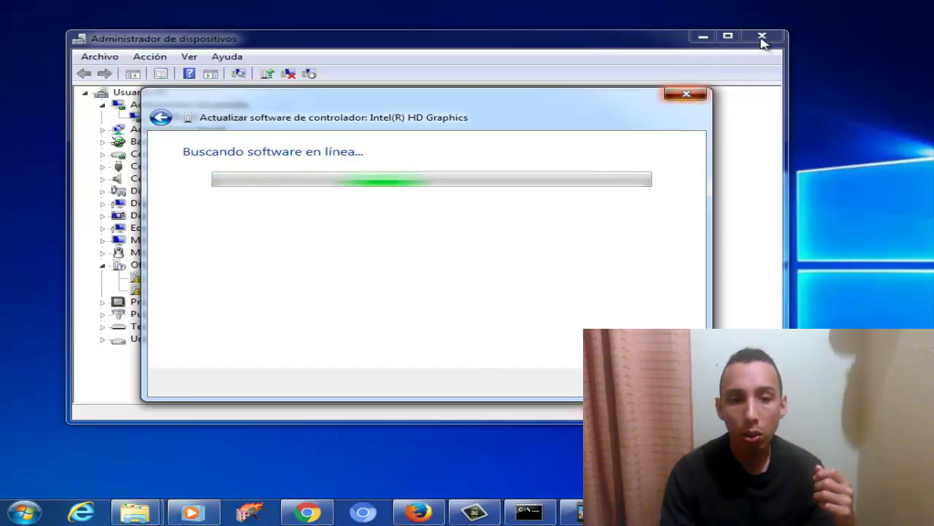
# Search for msconfig and open the System Configuration utility.
pyautogui.click(24, 517)
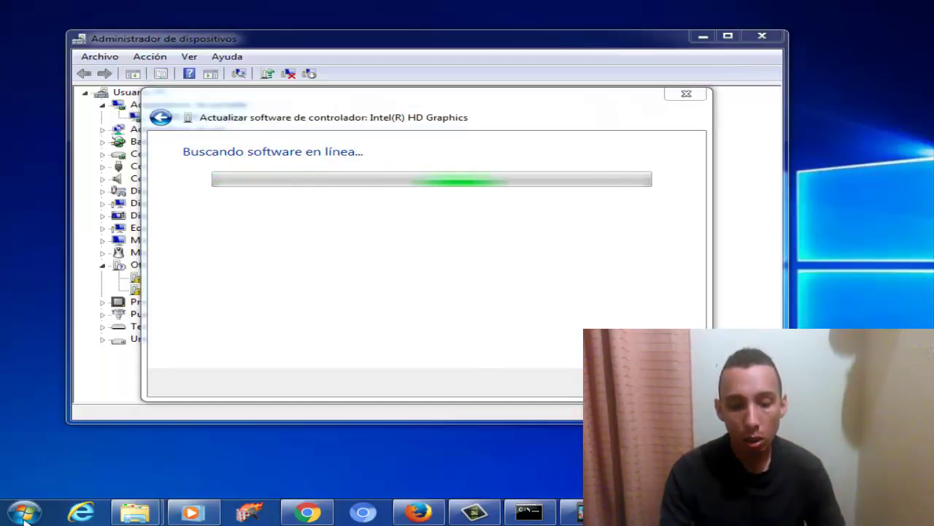
pyautogui.click(24, 517)
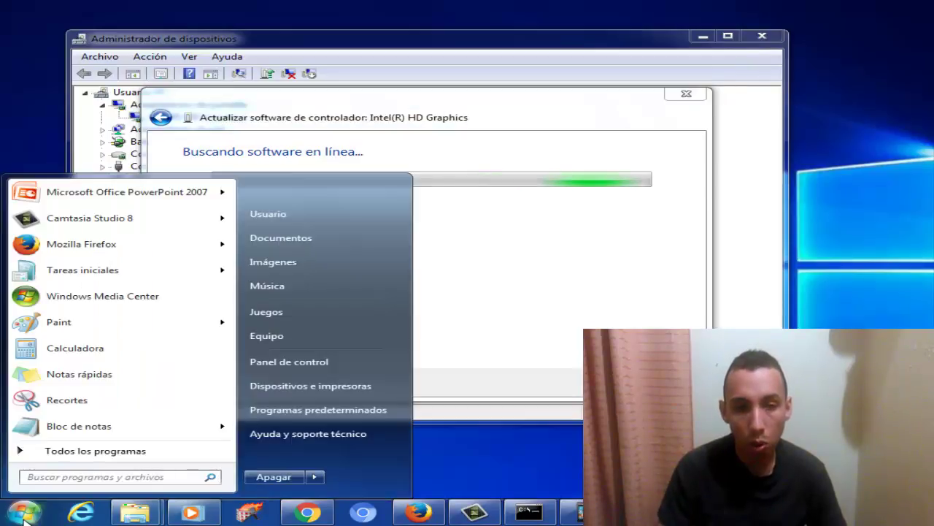
pyautogui.click(60, 476)
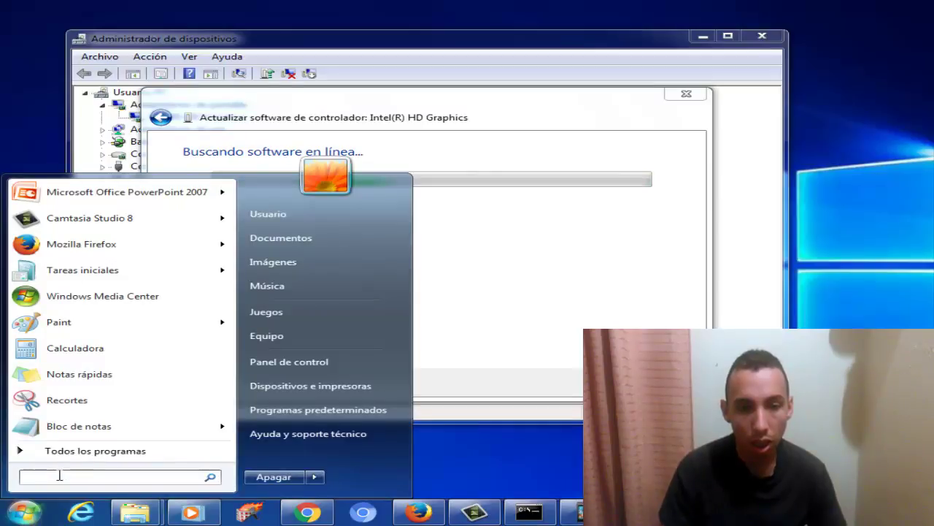
pyautogui.write('msc')
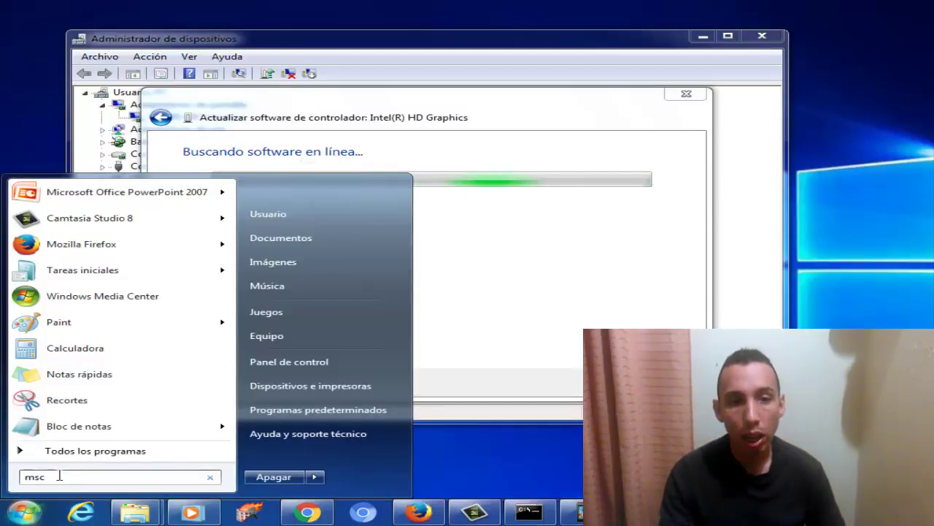
pyautogui.write('onfig')
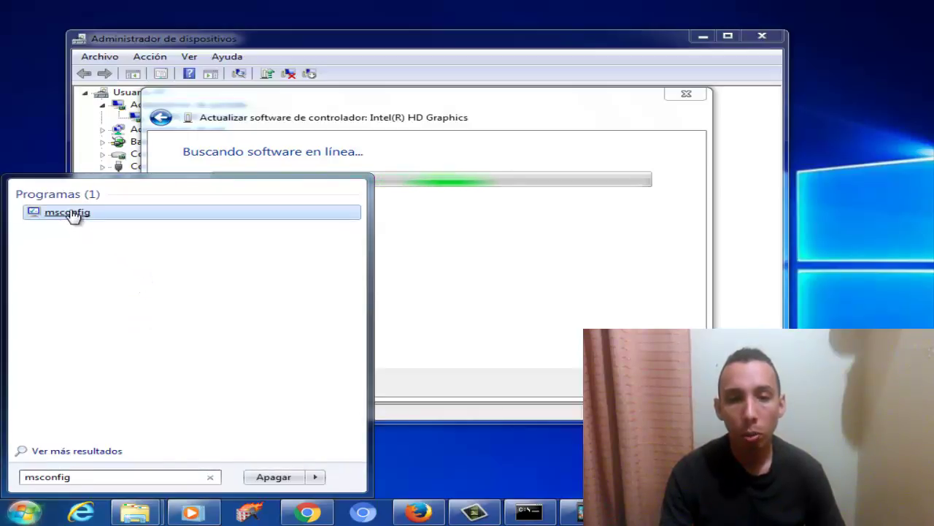
pyautogui.click(70, 213)
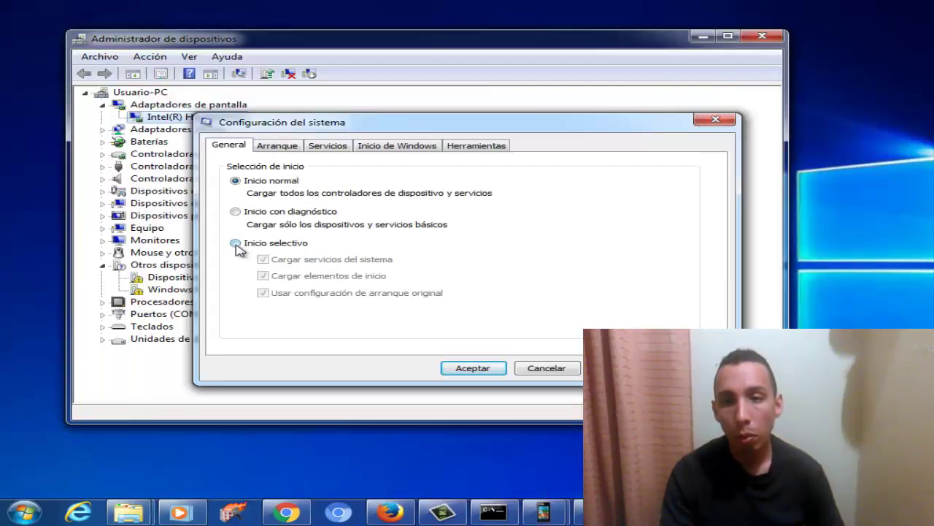
# Try Inicio selectivo and bring up the services list, cancel the System Configuration changes, and close the Device Manager.
pyautogui.click(236, 244)
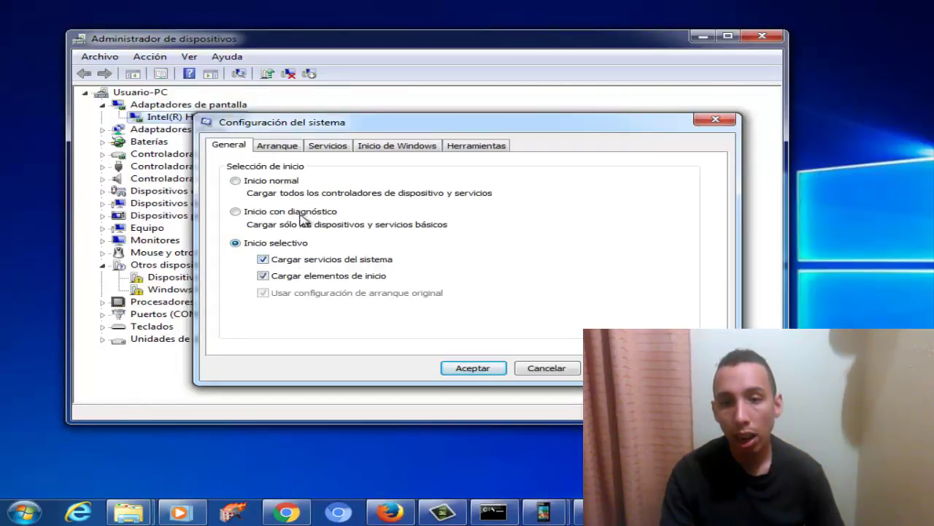
pyautogui.click(327, 149)
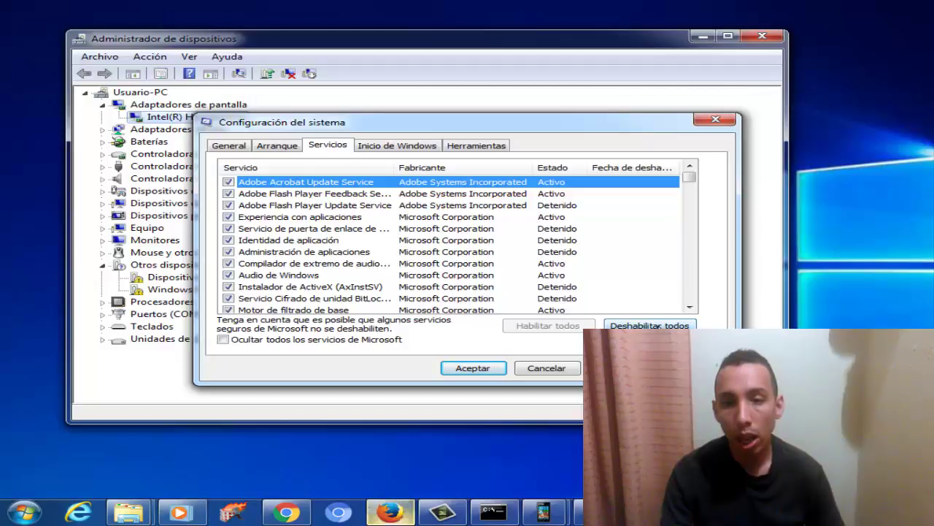
pyautogui.click(549, 368)
pyautogui.click(763, 38)
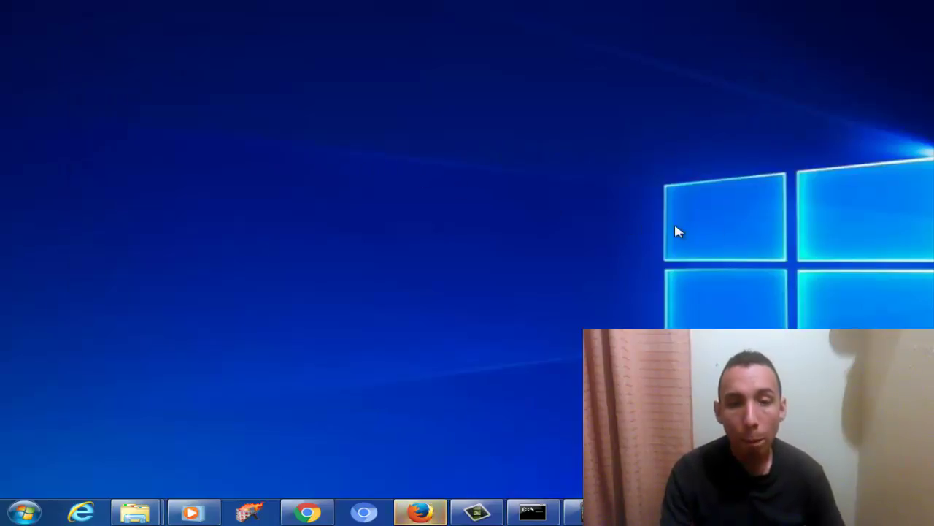
# Switch to Chrome and open the file choices for downloading Visual C++ Redistributable para Visual Studio 2015.
pyautogui.rightClick(604, 205)
pyautogui.click(635, 246)
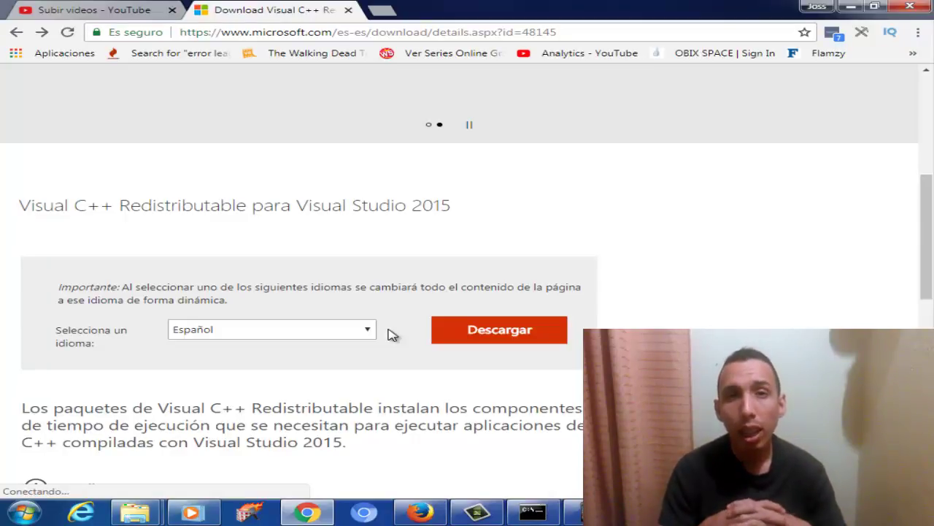
pyautogui.scroll(2, 314, 292)
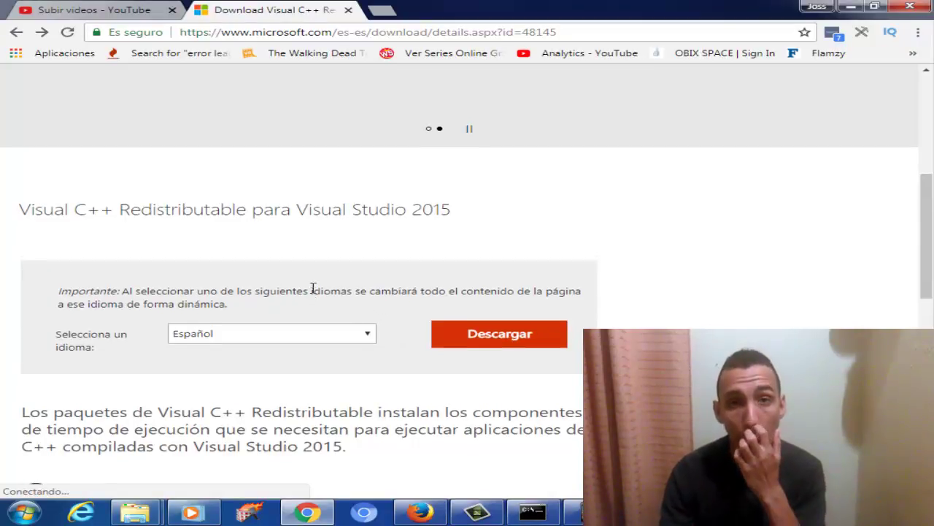
pyautogui.scroll(3, 329, 310)
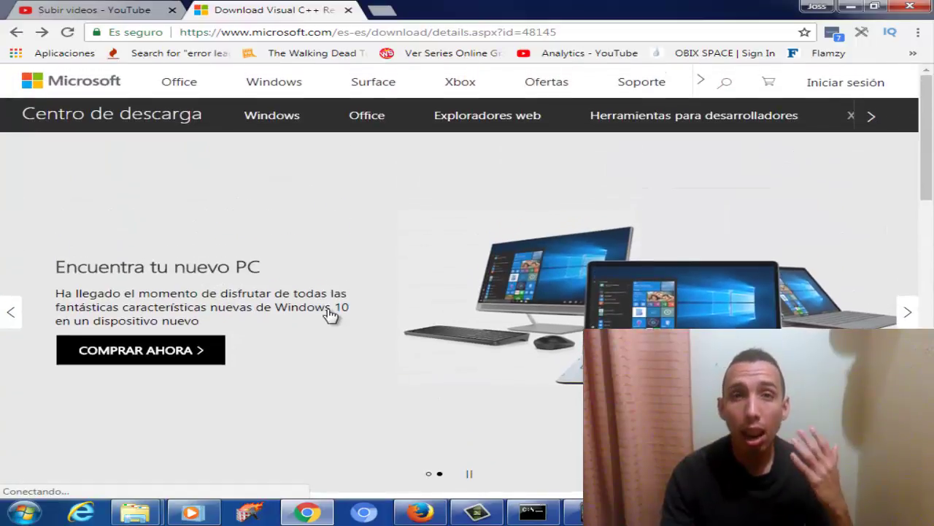
pyautogui.scroll(-3, 329, 317)
pyautogui.scroll(3, 330, 319)
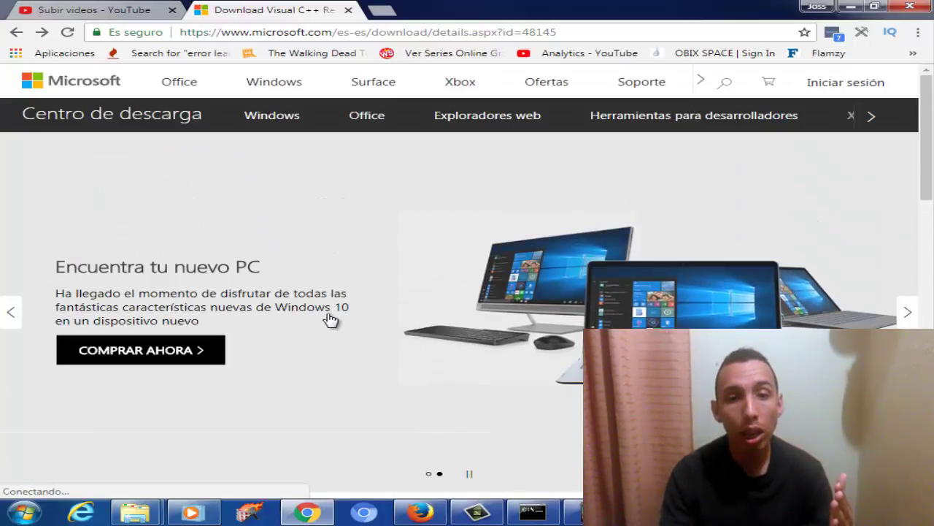
pyautogui.scroll(-5, 330, 321)
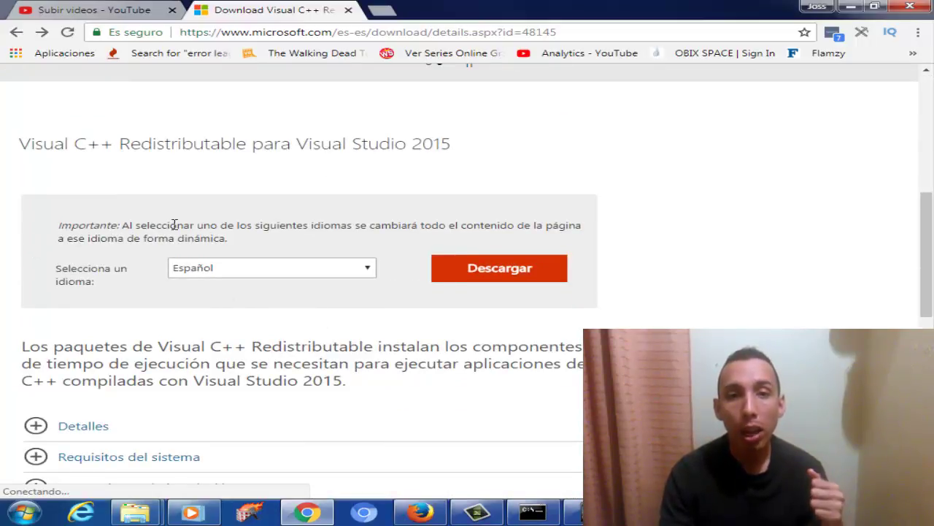
pyautogui.click(501, 272)
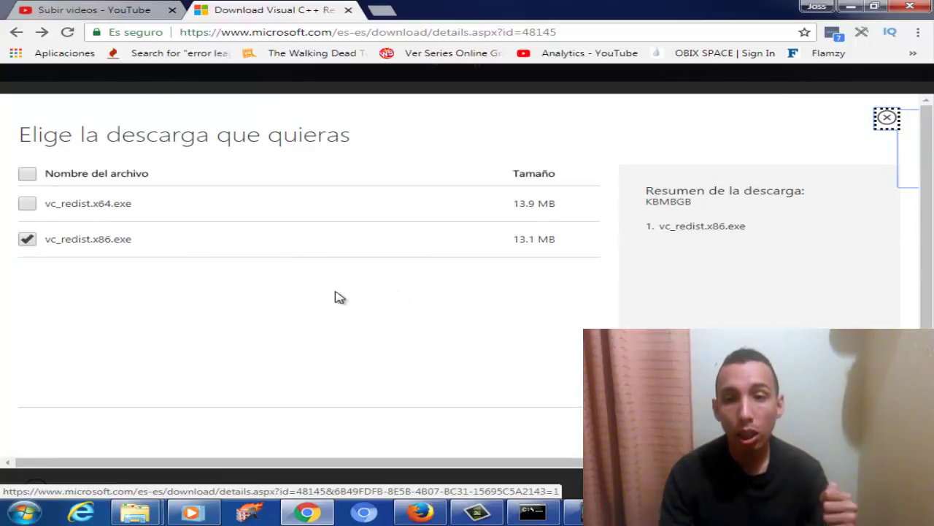
# Select only vc_redist.x86.exe, continue to the confirmation page, and start its download manually.
pyautogui.click(29, 243)
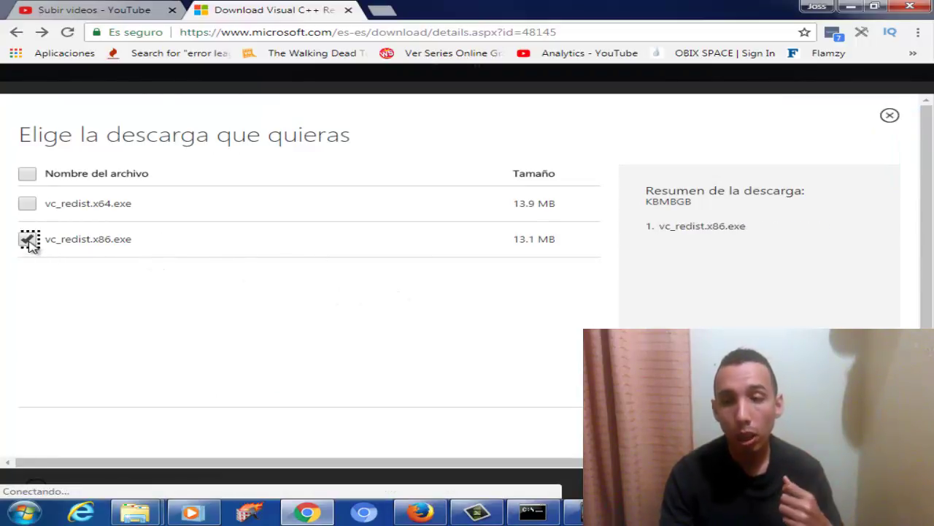
pyautogui.click(29, 242)
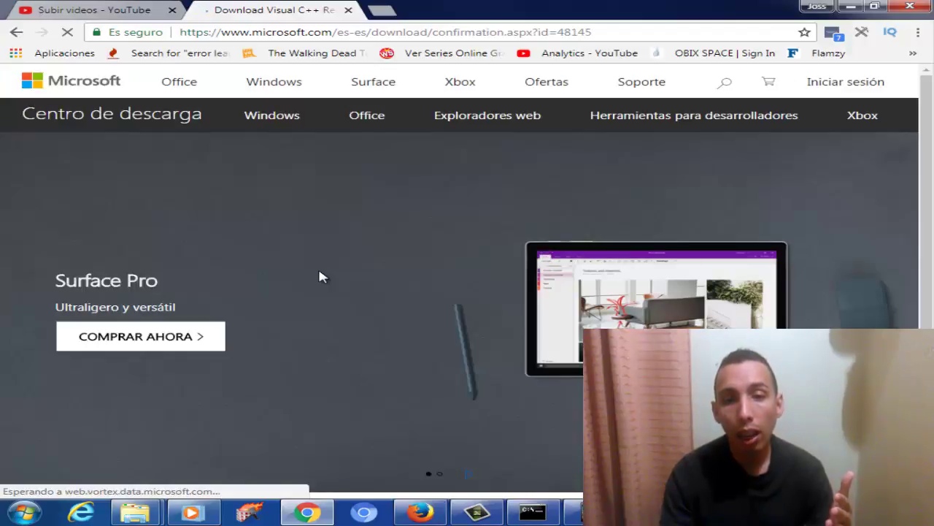
pyautogui.scroll(-5, 408, 329)
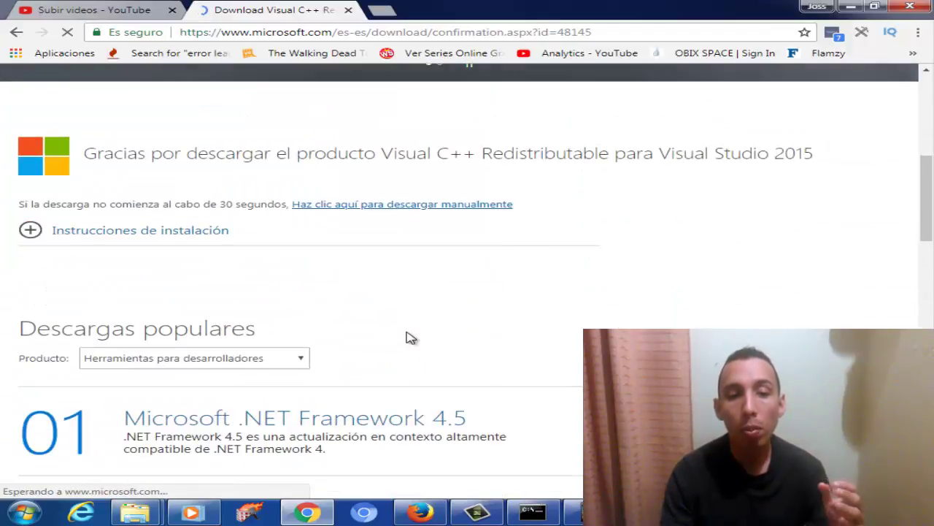
pyautogui.click(366, 205)
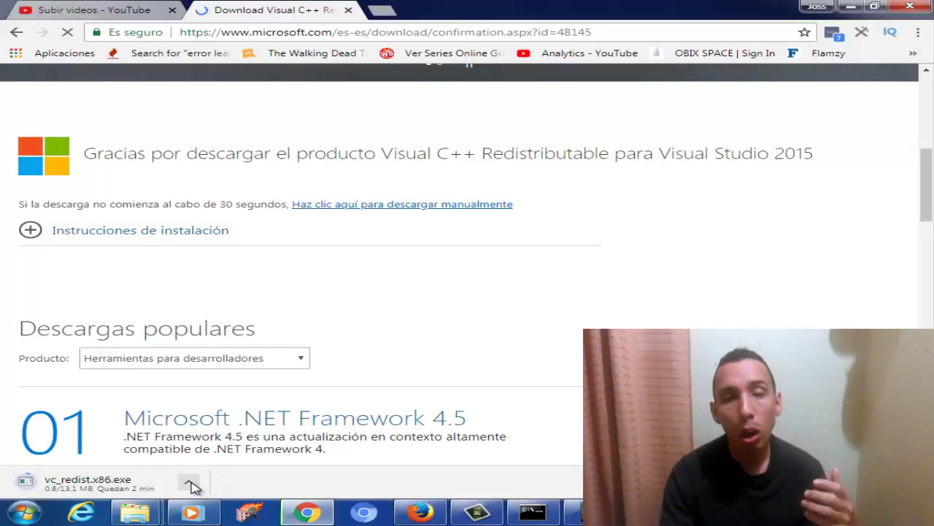
# Cancel the vc_redist.x86.exe download and minimize the browser window.
pyautogui.click(190, 486)
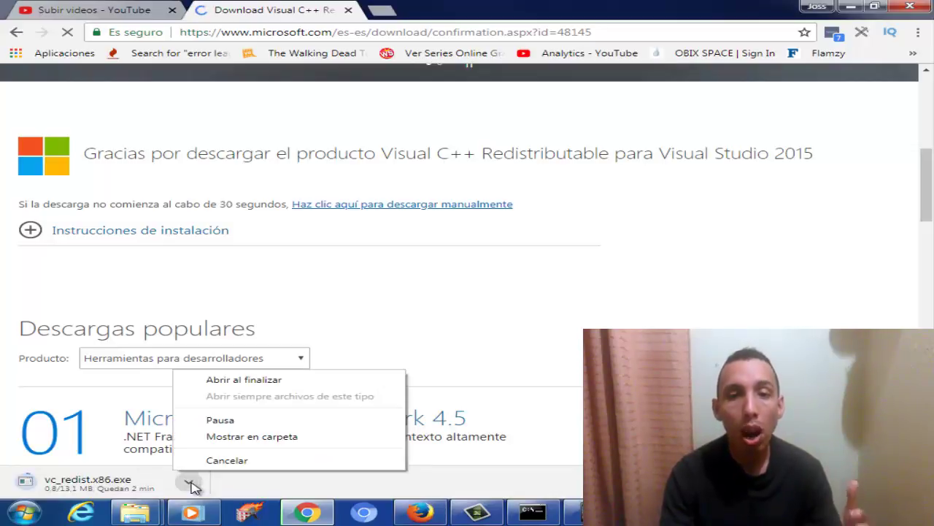
pyautogui.click(236, 464)
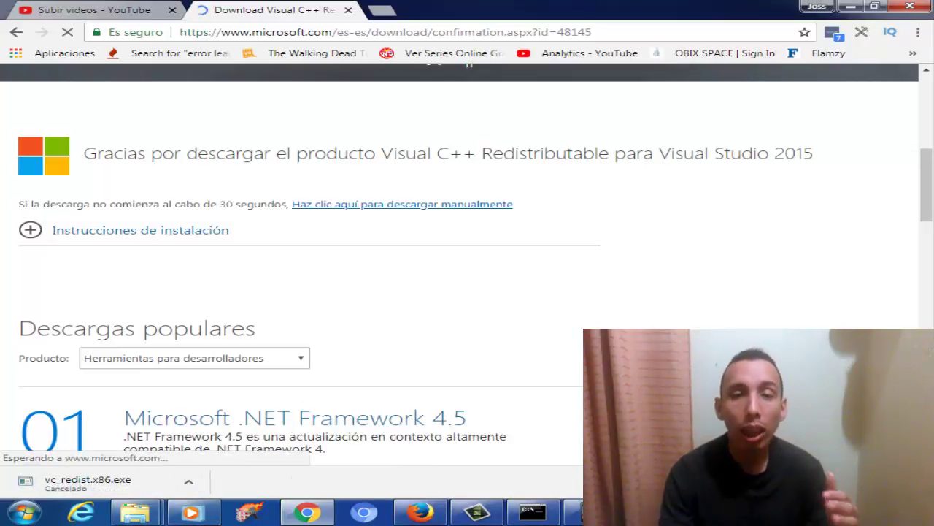
pyautogui.click(850, 8)
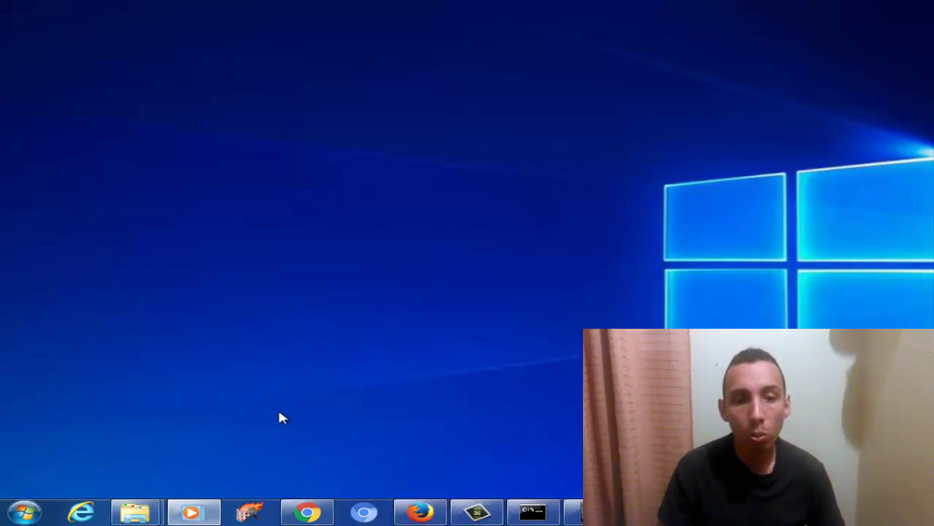
# Search for cmd and open the command prompt as administrator.
pyautogui.click(24, 511)
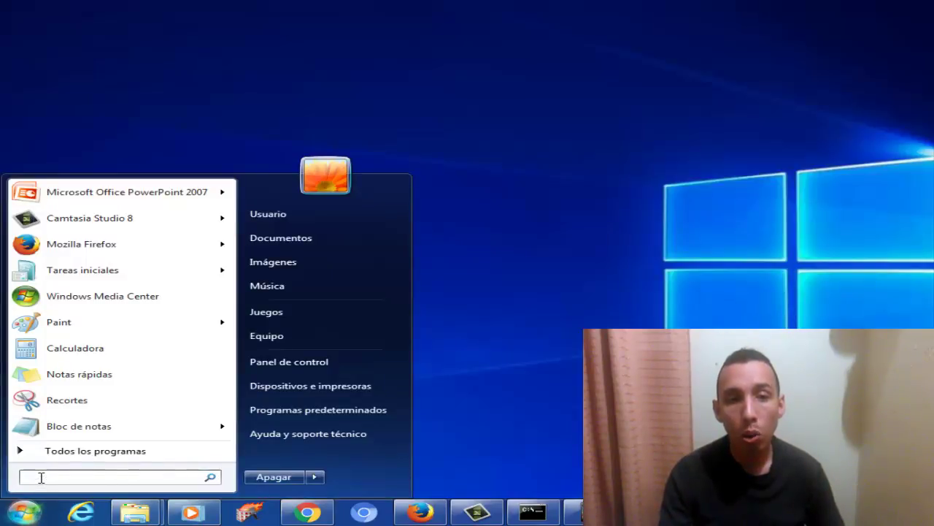
pyautogui.write('cmd')
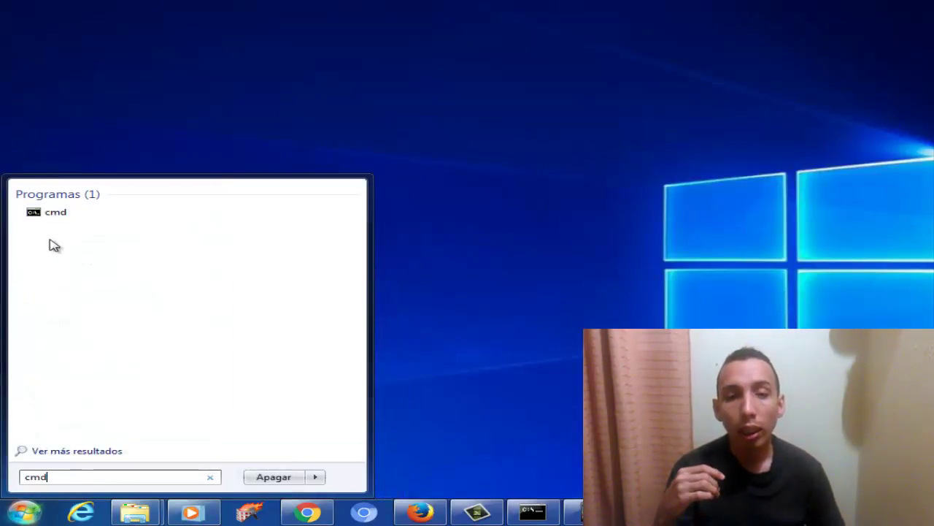
pyautogui.rightClick(54, 213)
pyautogui.click(95, 234)
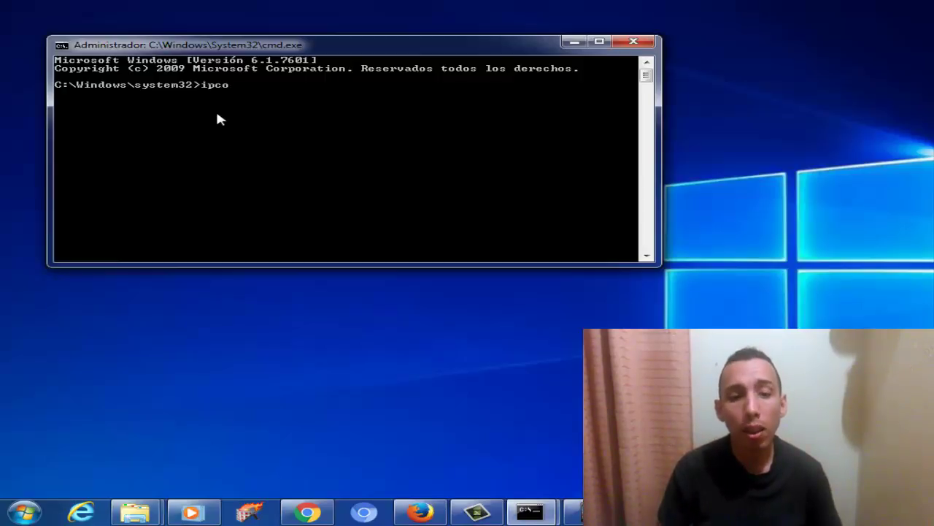
# Enter ipconfig /release at the prompt, erase the release option without running it, and run the revised ipconfig command.
pyautogui.write('ipconfig ')
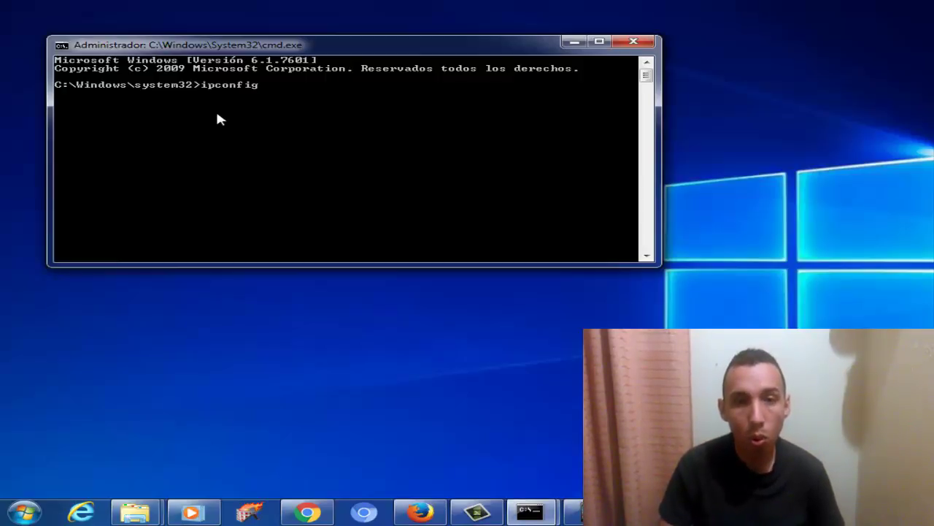
pyautogui.write('/')
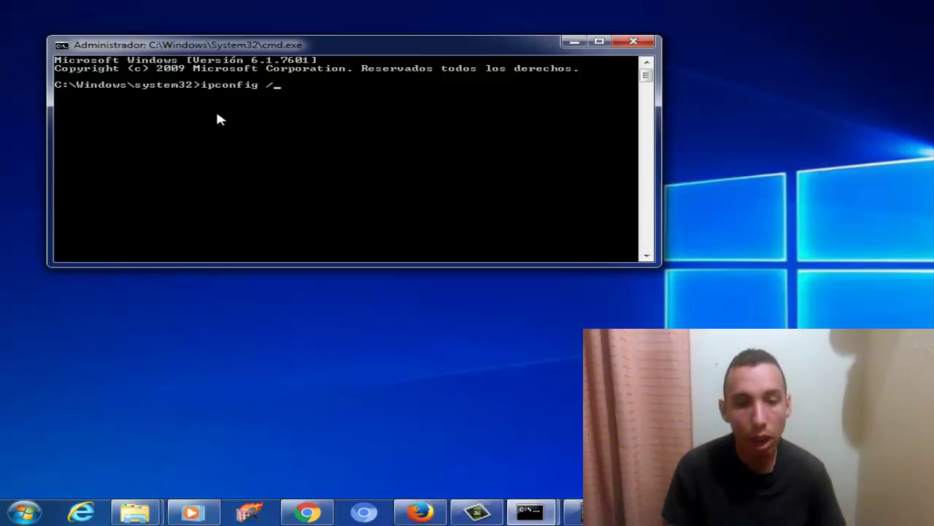
pyautogui.write('release')
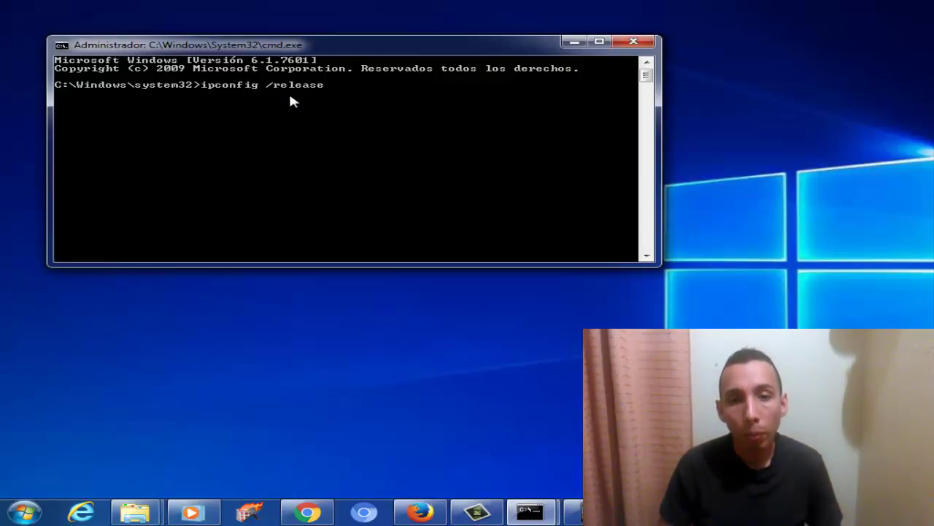
pyautogui.press('BackSpace')
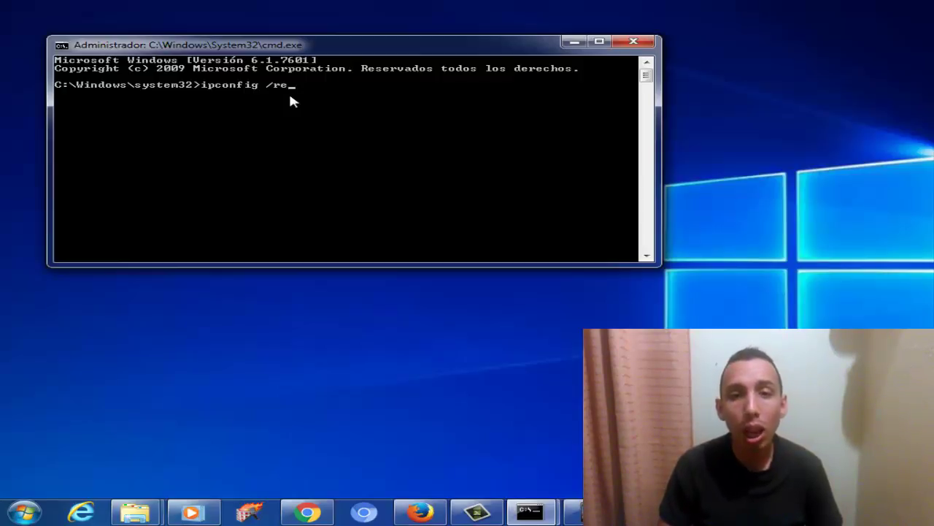
pyautogui.press('Return')
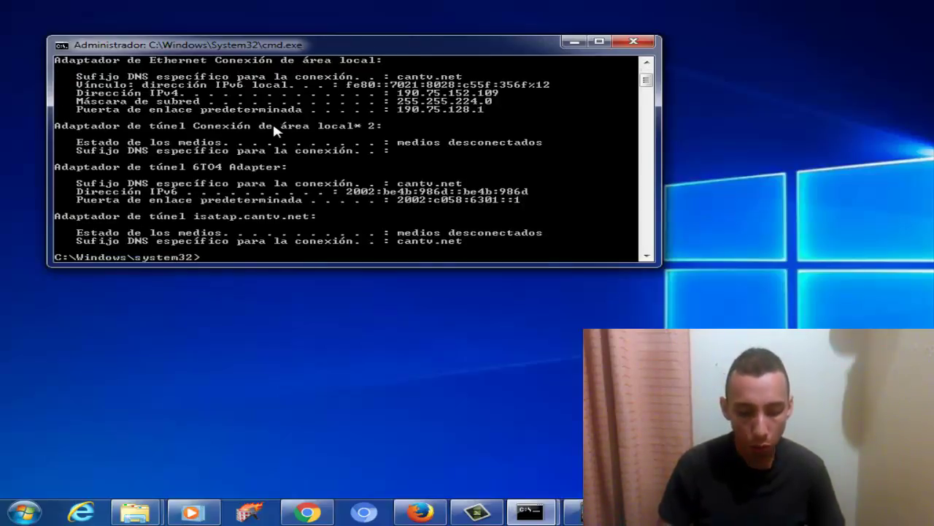
# Enter the DNS cache clearing command ipconfig /flushdns at the prompt.
pyautogui.write('config')
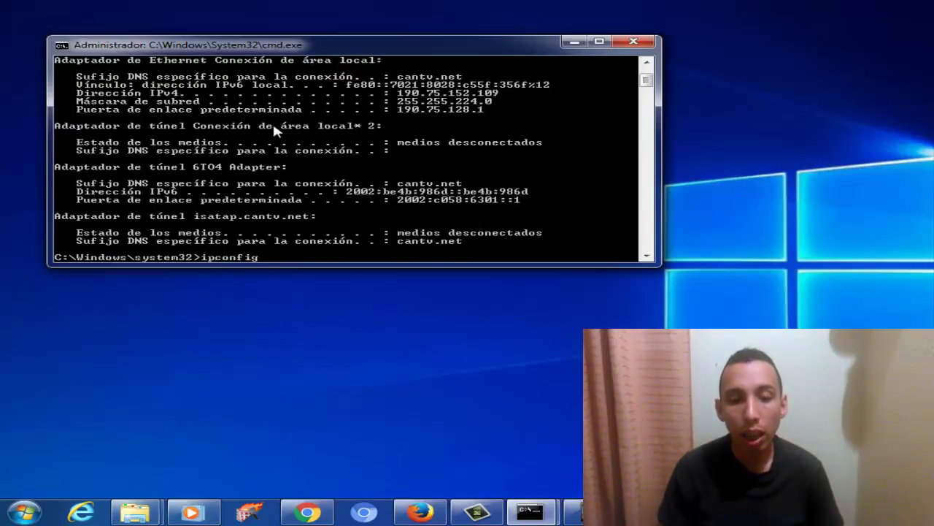
pyautogui.write(' /flush')
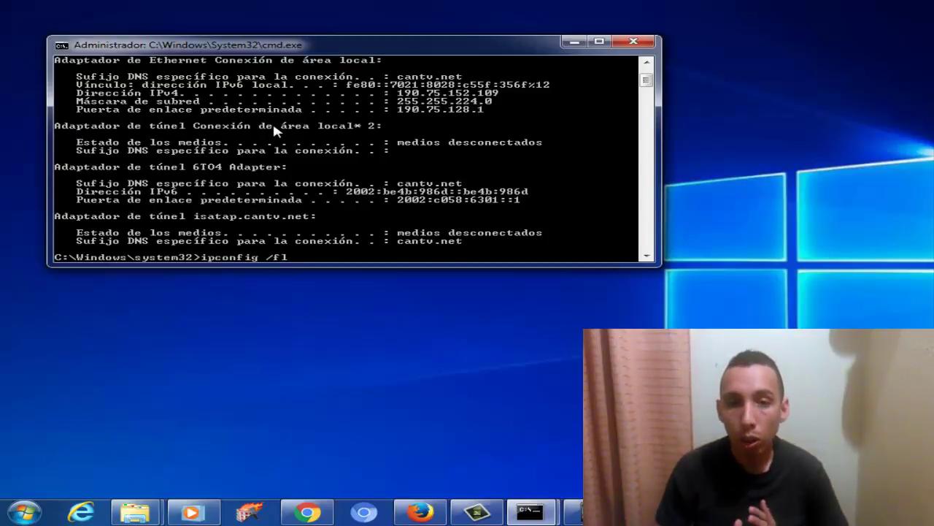
pyautogui.write('dns')
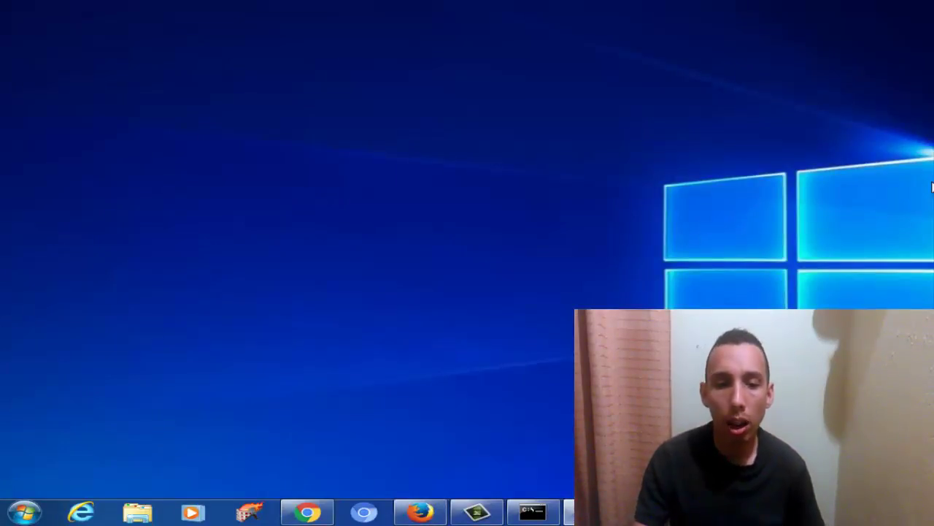
# Open Equipo and browse Disco local (C:) to the folder Archivos de programa\EpicGames\Fortnite\Engine\Binaries.
pyautogui.click(24, 511)
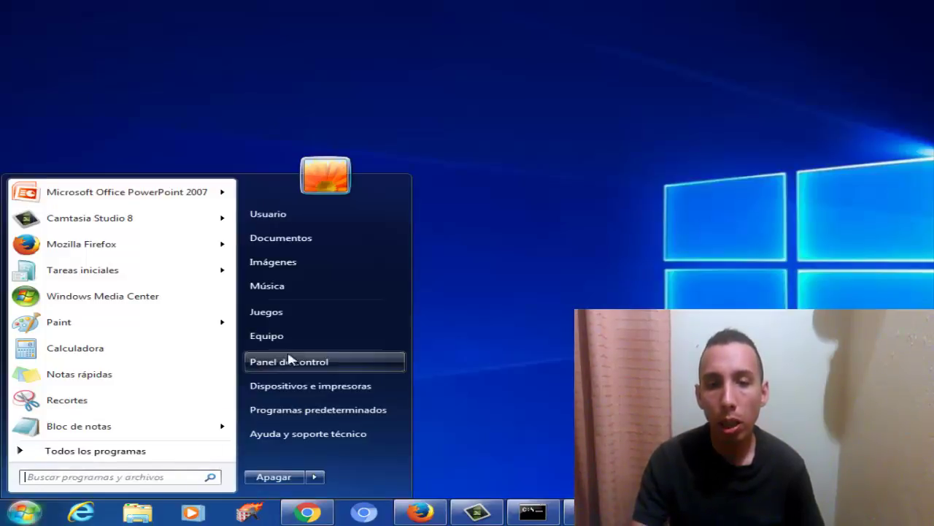
pyautogui.click(298, 339)
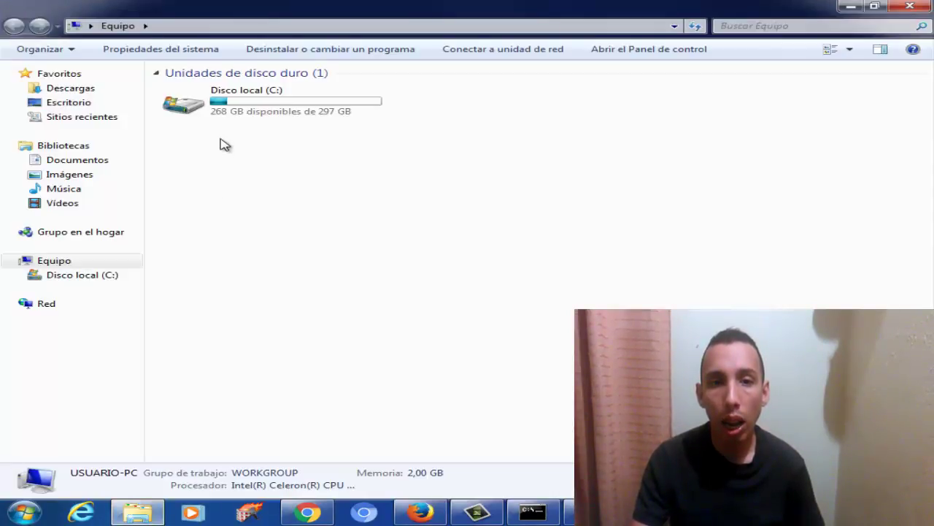
pyautogui.click(219, 117)
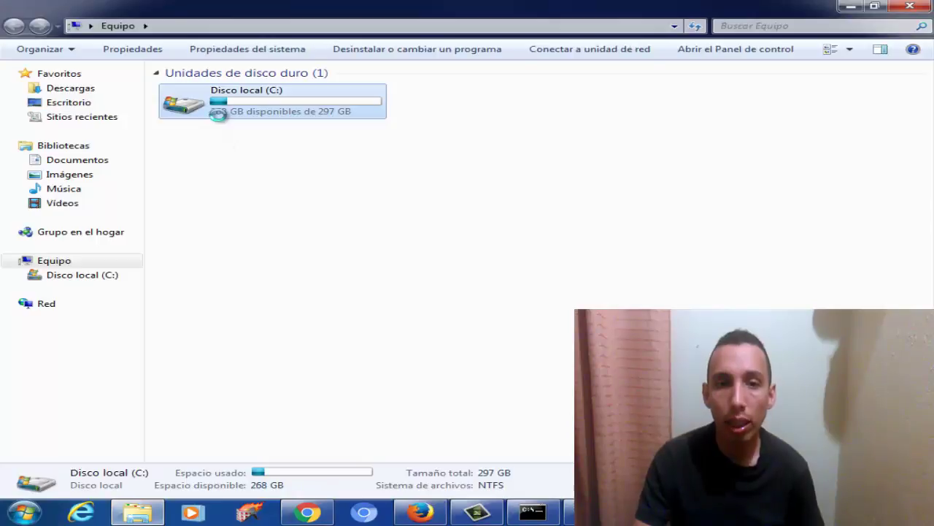
pyautogui.doubleClick(219, 117)
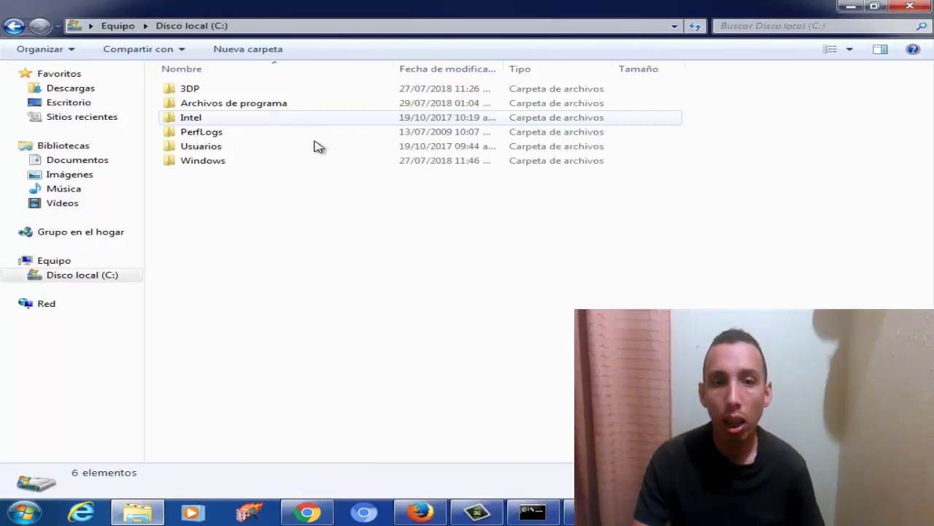
pyautogui.doubleClick(242, 109)
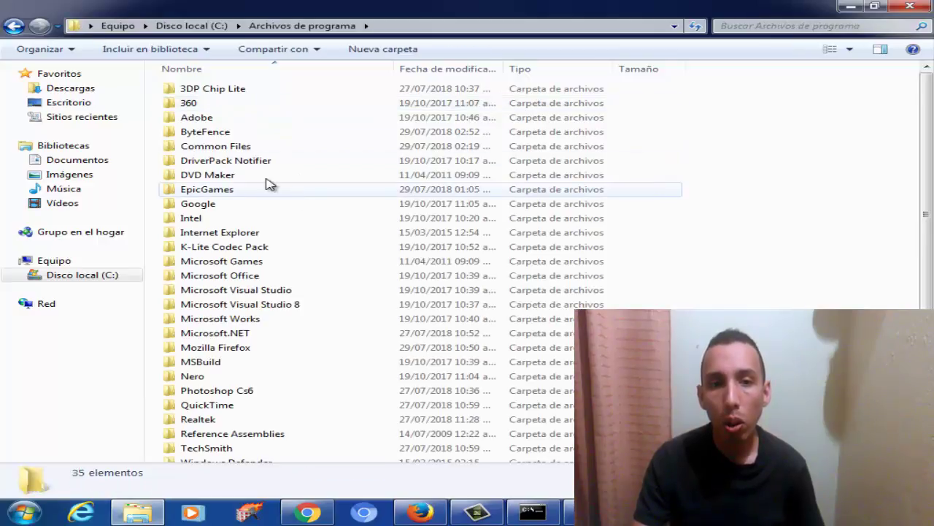
pyautogui.doubleClick(225, 189)
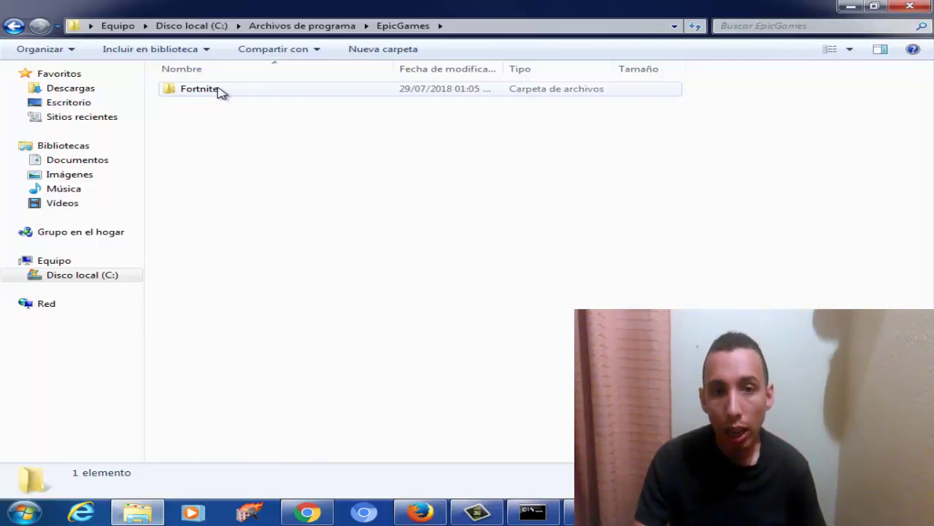
pyautogui.doubleClick(221, 90)
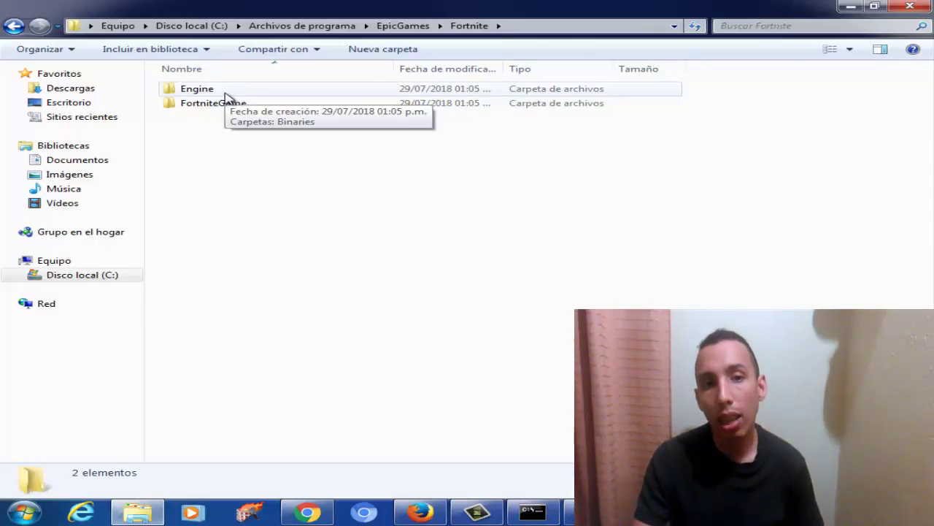
pyautogui.doubleClick(225, 91)
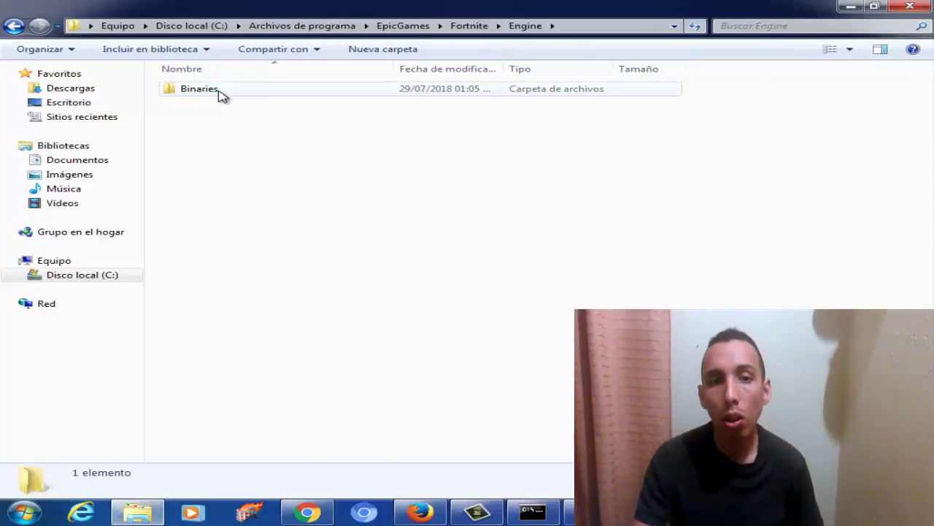
pyautogui.click(220, 93)
pyautogui.doubleClick(219, 92)
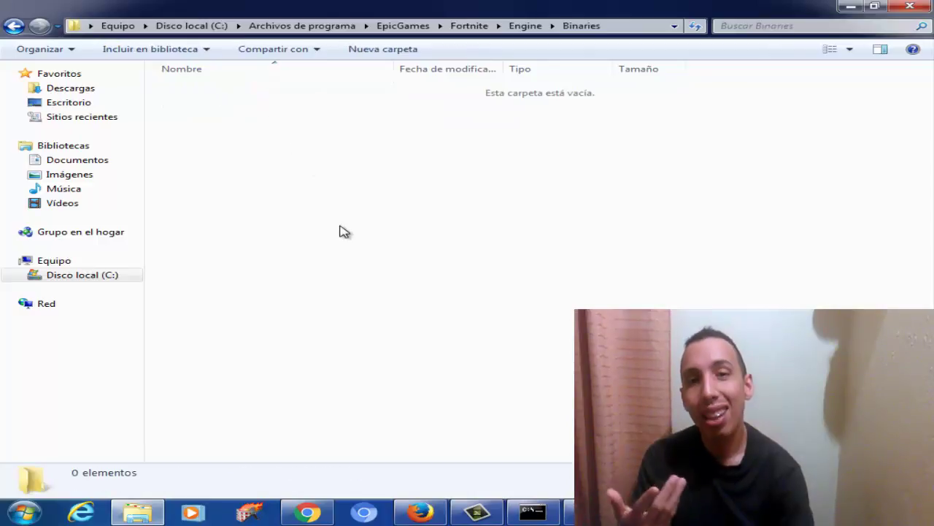